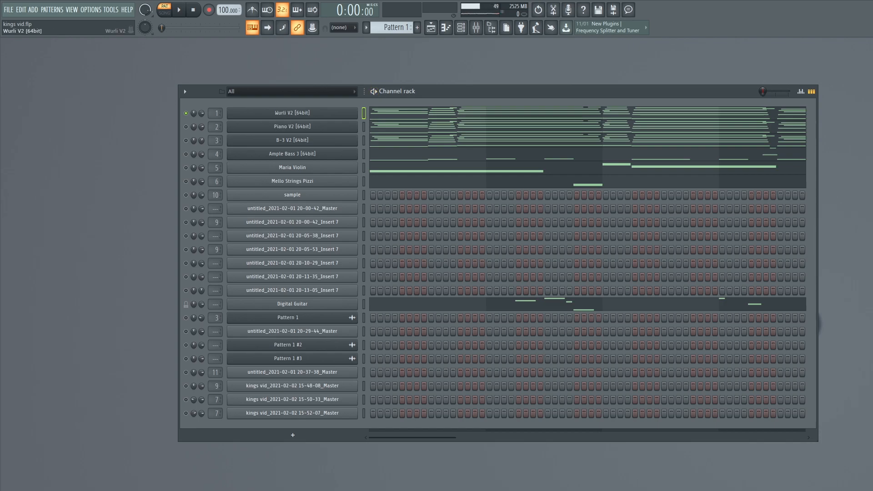
- Open the Wurli V2 notes in the piano roll and play the chord pattern through, then stop playback
left_click(381, 111)
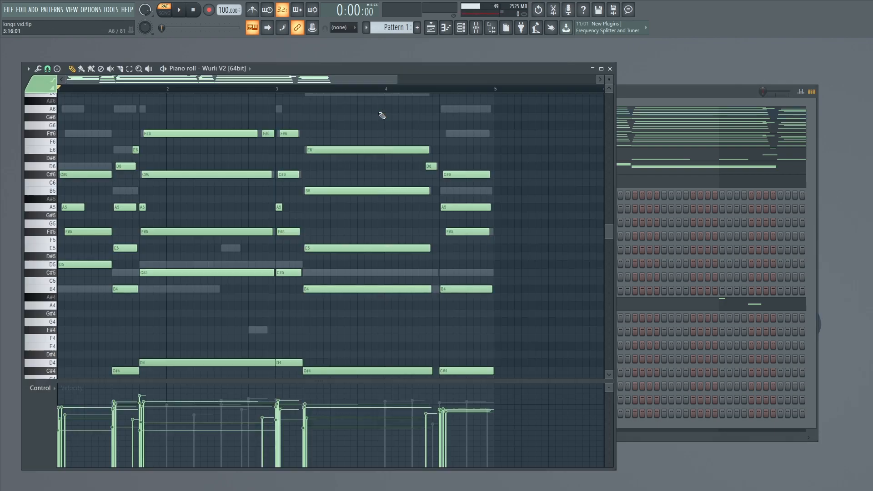
key("space")
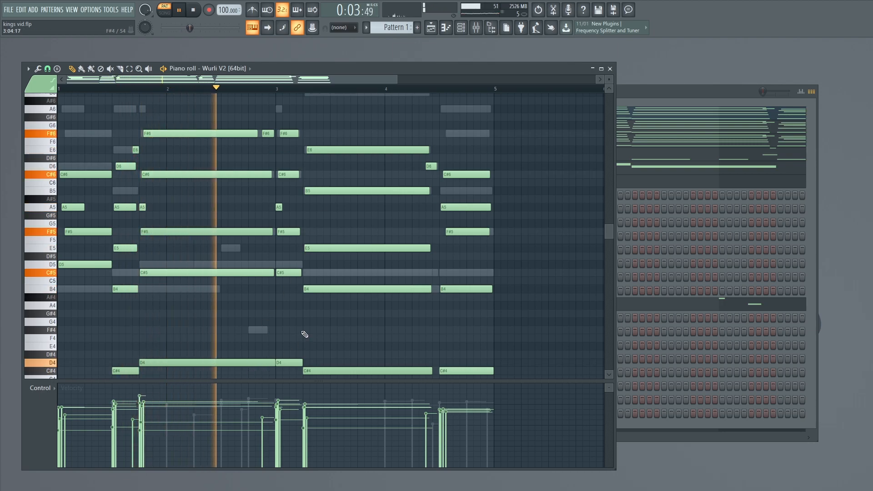
scroll(306, 333, "down", 1)
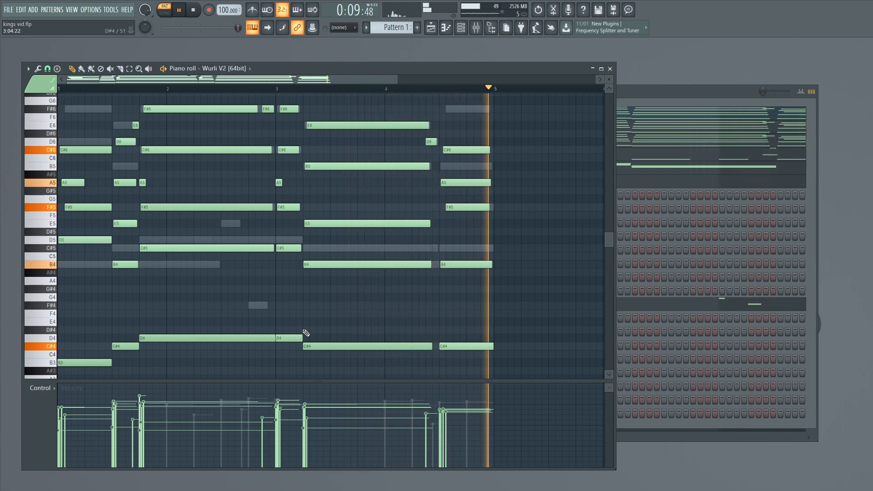
key("space")
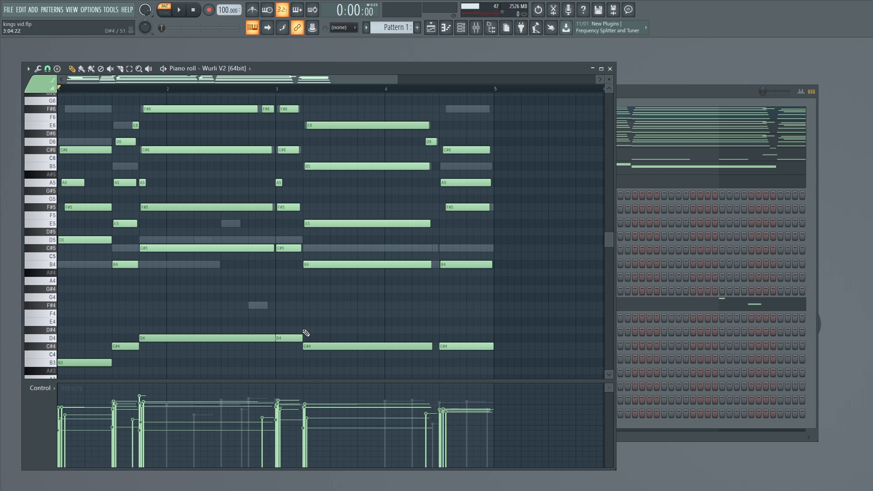
- Examine the FabFilter Pro-Q 2 and Ghz Lohi 3 effects on the Wurli's mixer track, Insert 1
key("F9")
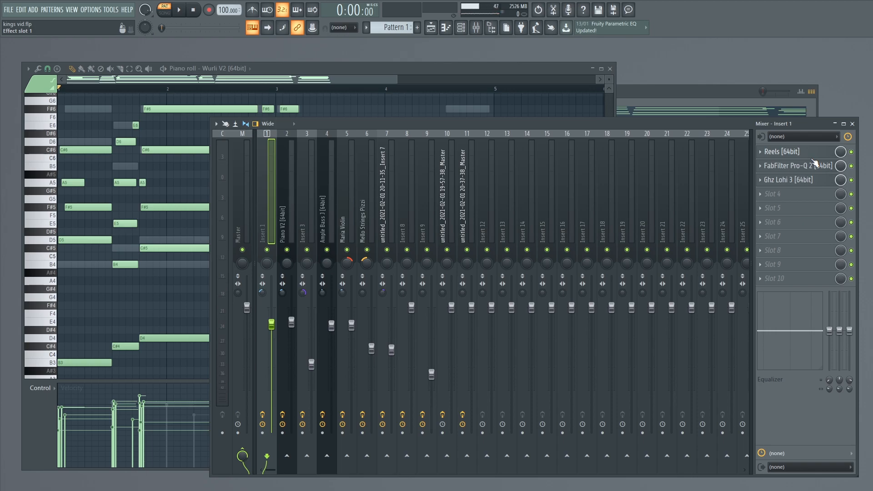
left_click(808, 157)
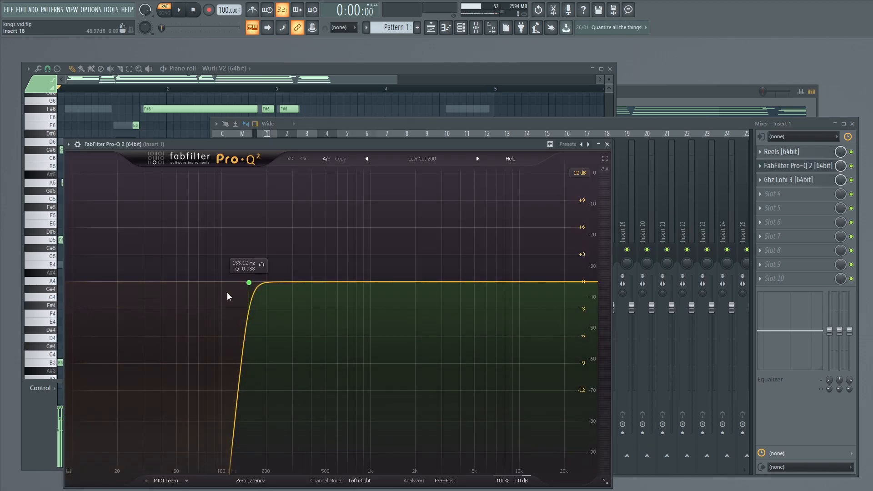
left_click(608, 144)
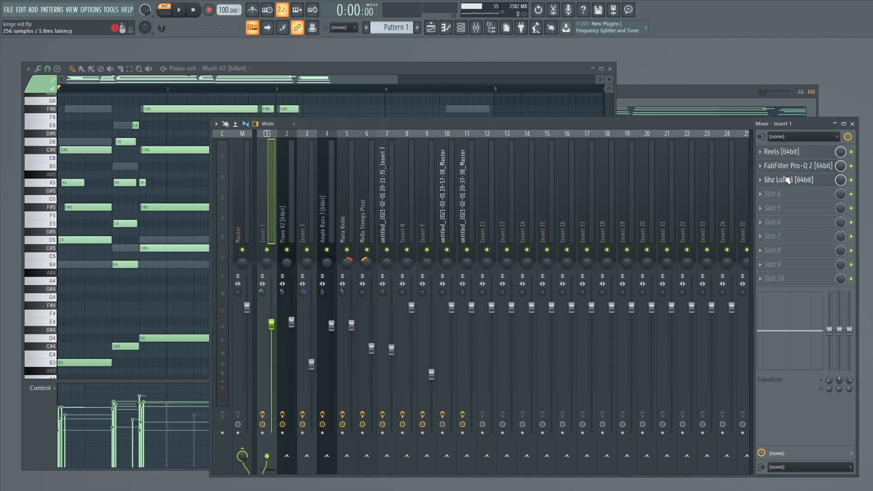
left_click(787, 179)
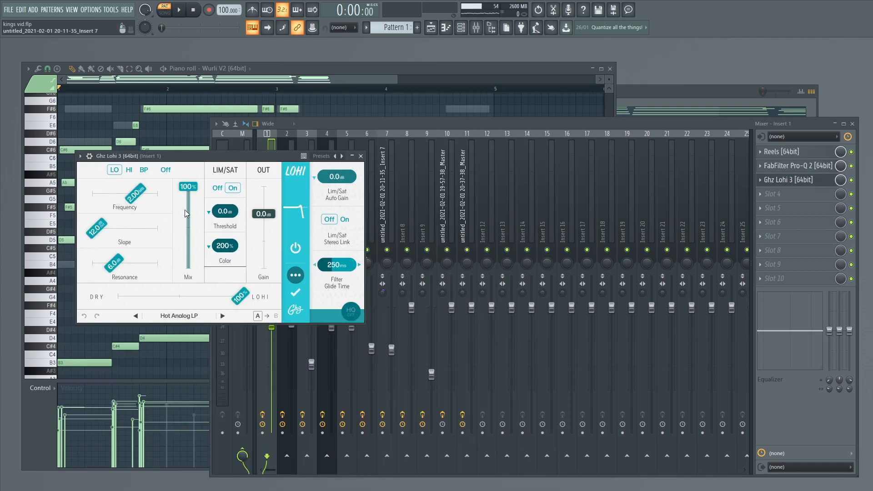
left_click(484, 69)
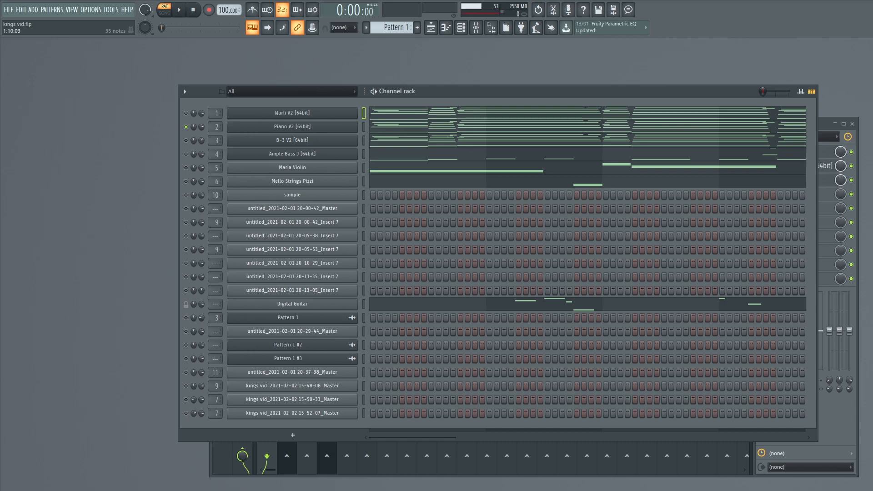
- Play the soloed Piano V2 channel and view its notes in the piano roll
left_click(376, 91)
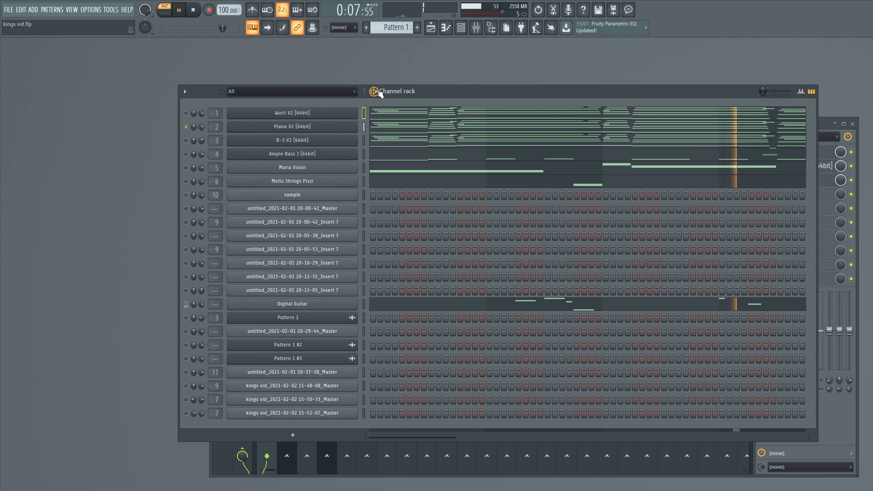
left_click(399, 129)
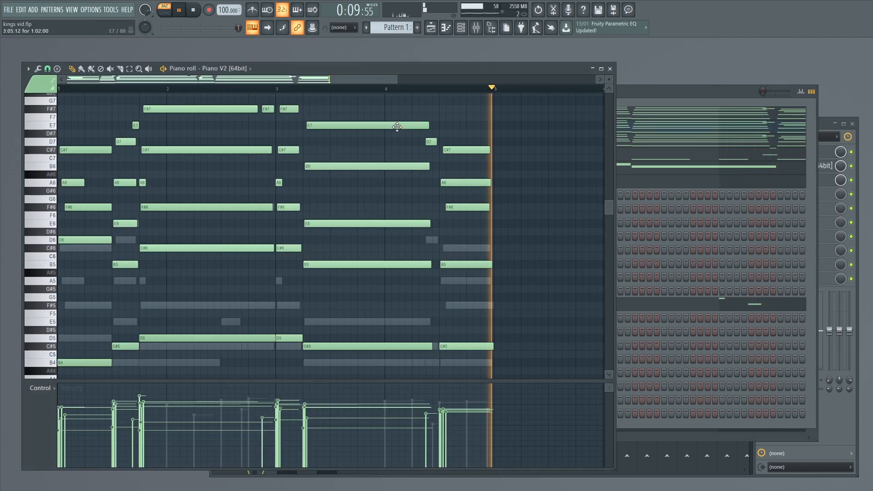
key("space")
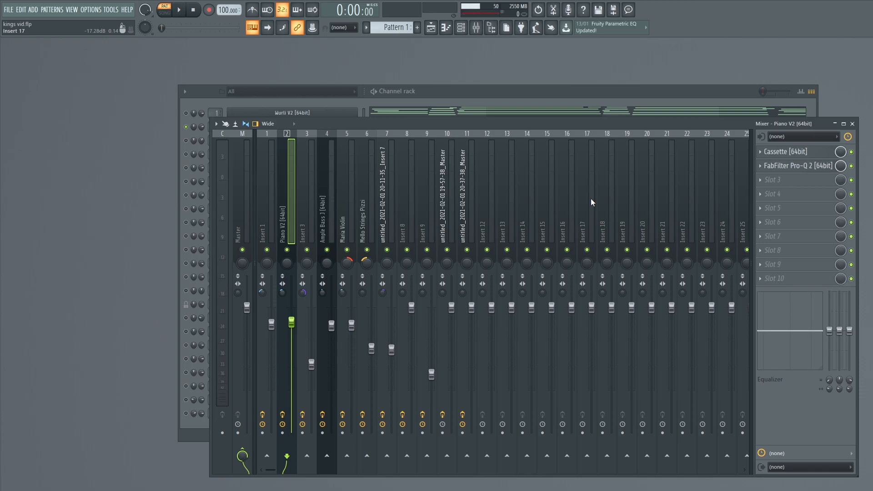
- Examine the Cassette and FabFilter Pro-Q 2 effects on the Piano V2 mixer track
left_click(786, 152)
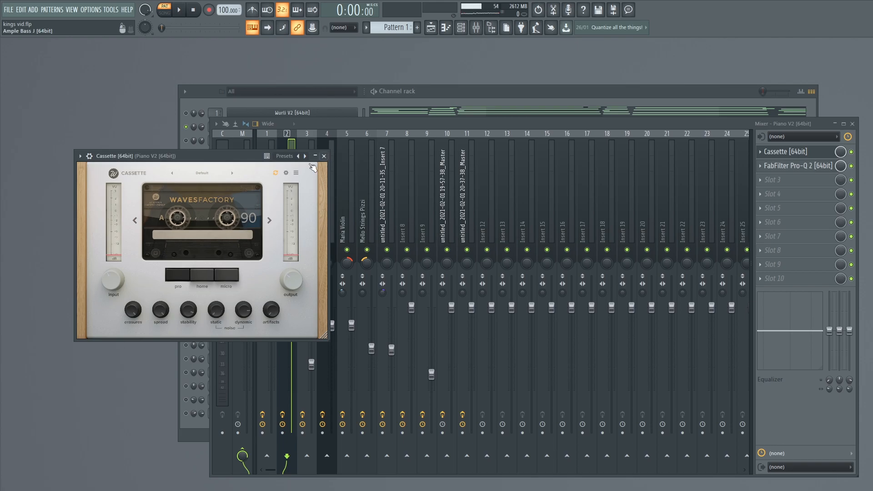
left_click(324, 156)
left_click(807, 168)
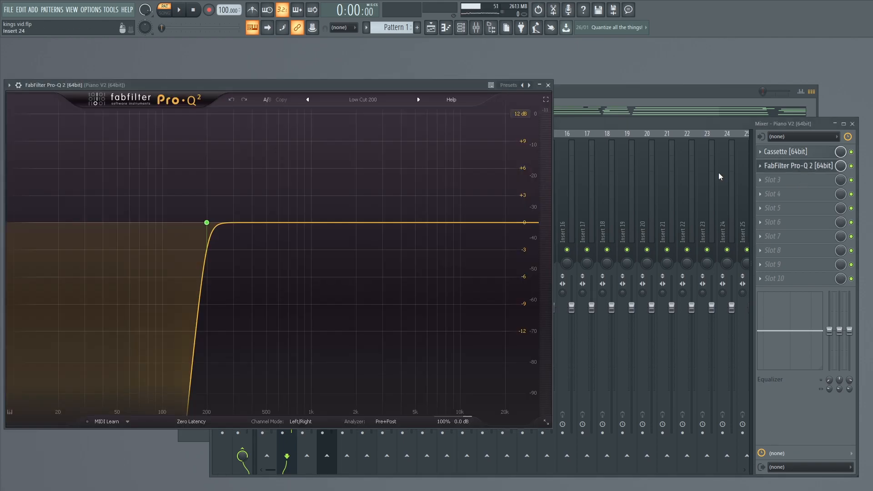
left_click(548, 86)
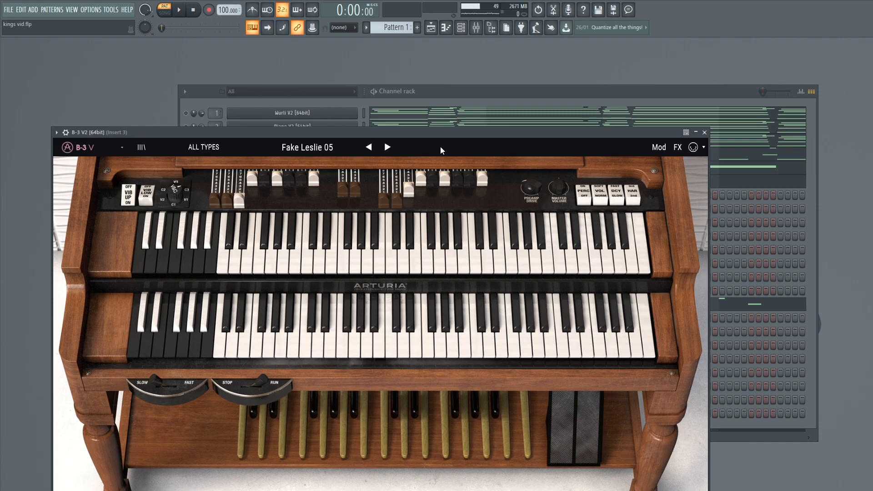
- Close the B-3 V2 organ window and listen to the soloed organ channel
left_click(705, 132)
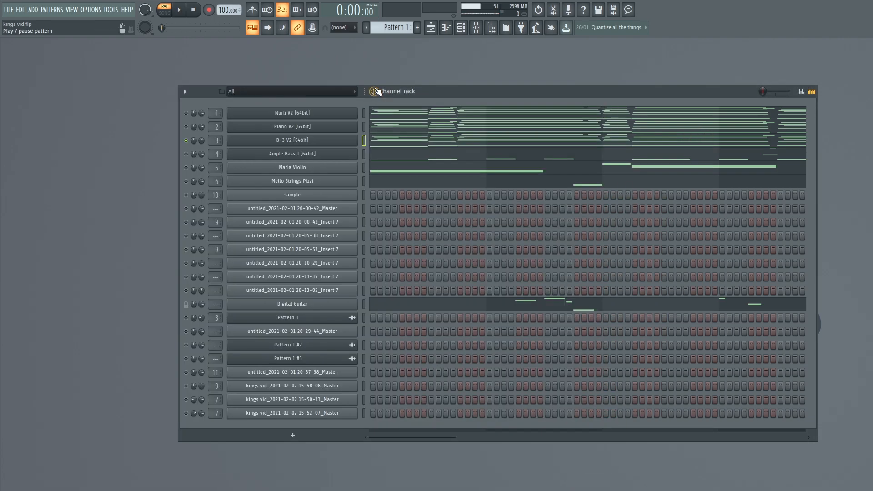
key("space")
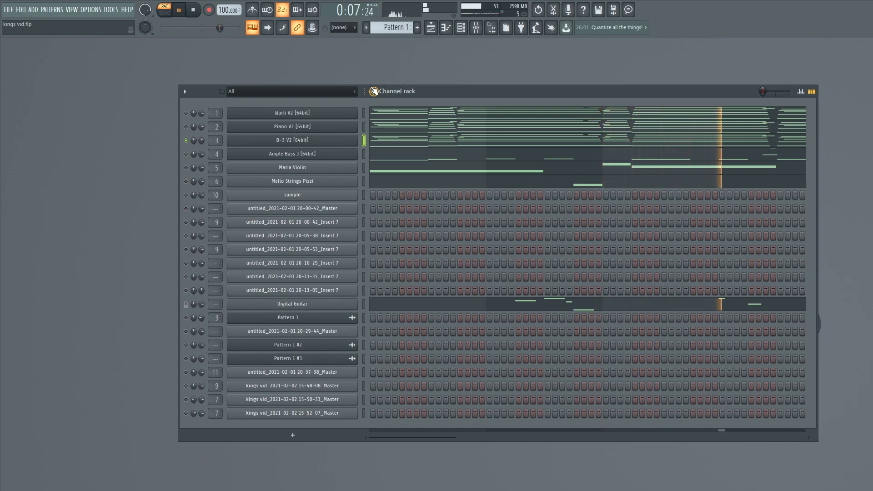
key("space")
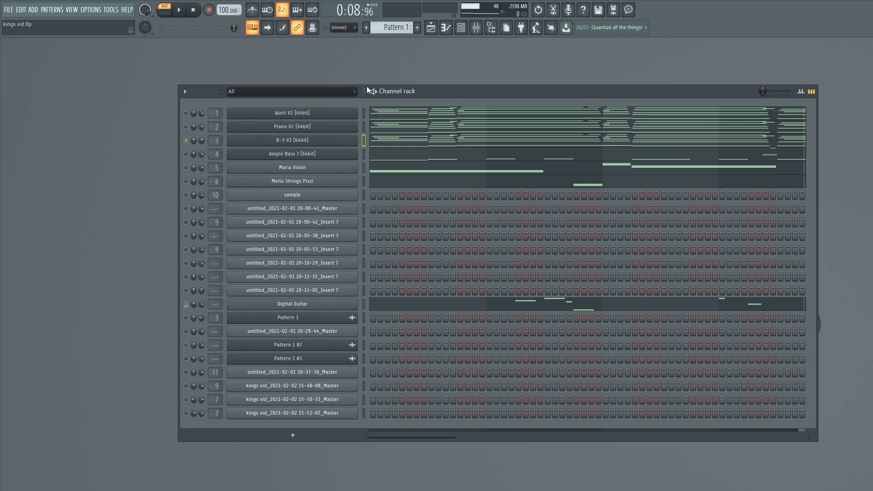
- Check the first effect on the organ's mixer track and listen to Wurli, Piano and B-3 together
key("F9")
left_click(799, 154)
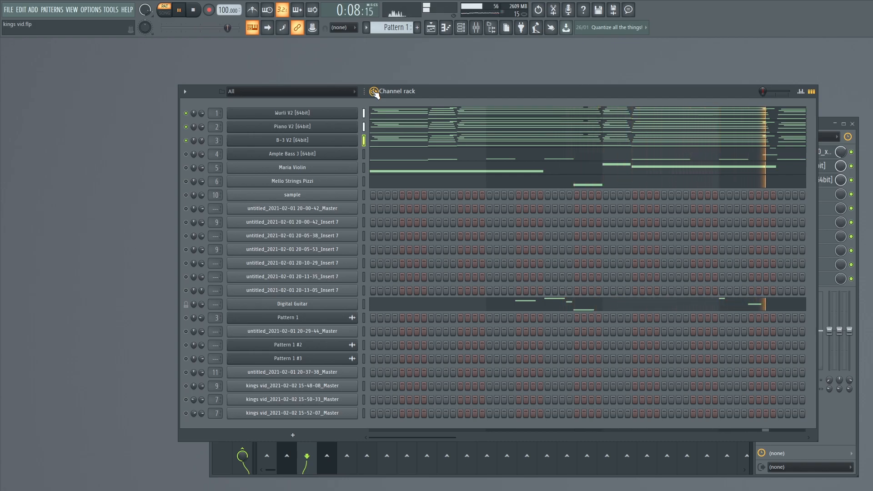
key("space")
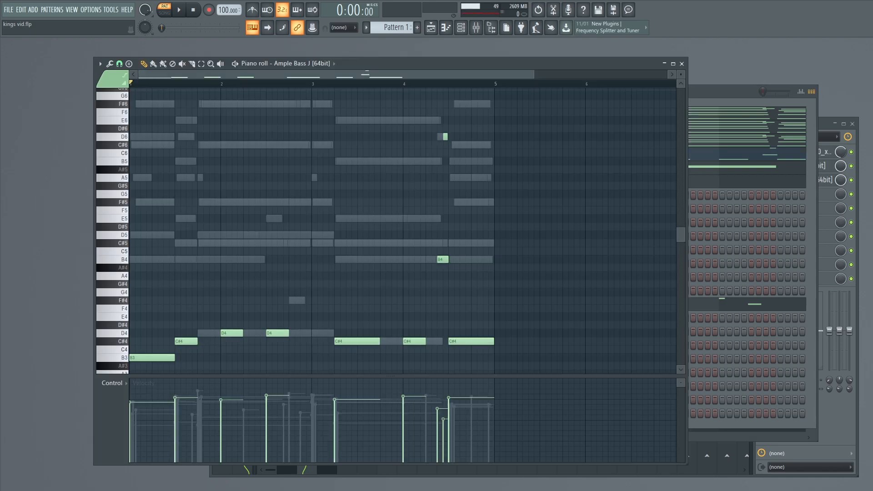
- Play the Ample Bass J notes in the piano roll and review the bass track's FabFilter Pro-Q 2 curve
scroll(403, 230, "down", 4)
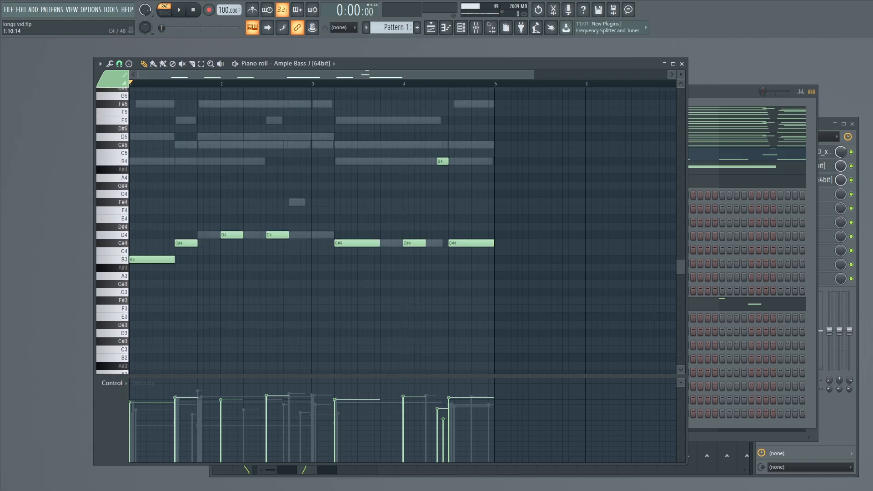
scroll(182, 252, "up", 1)
key("space")
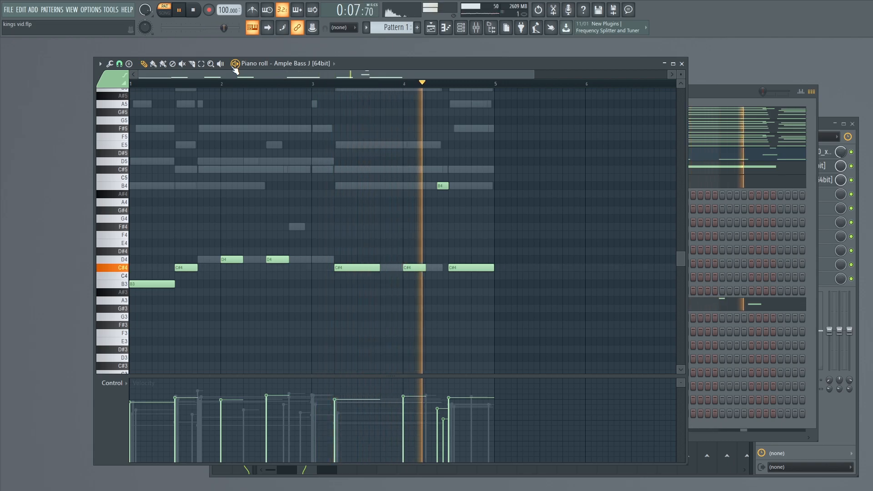
key("space")
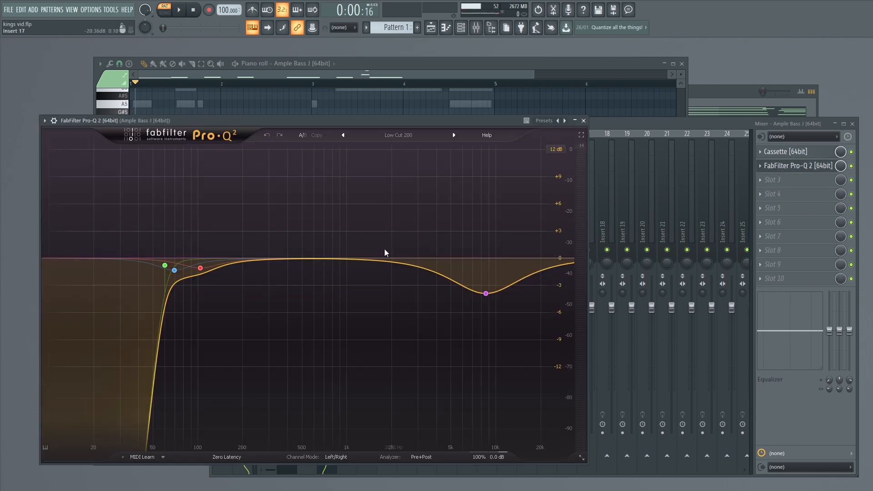
left_click(585, 121)
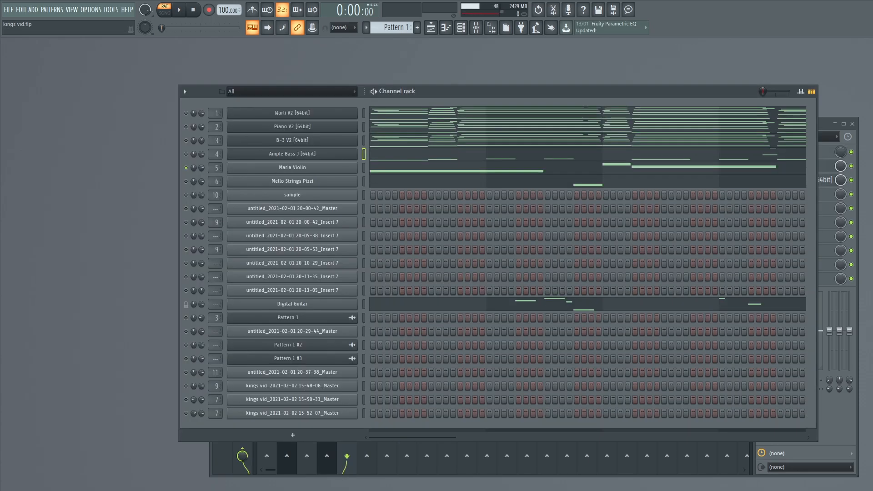
- Listen to the soloed Maria Violin part and examine its Ghz Lossy 3 and FabFilter Pro-Q 2 effects
key("space")
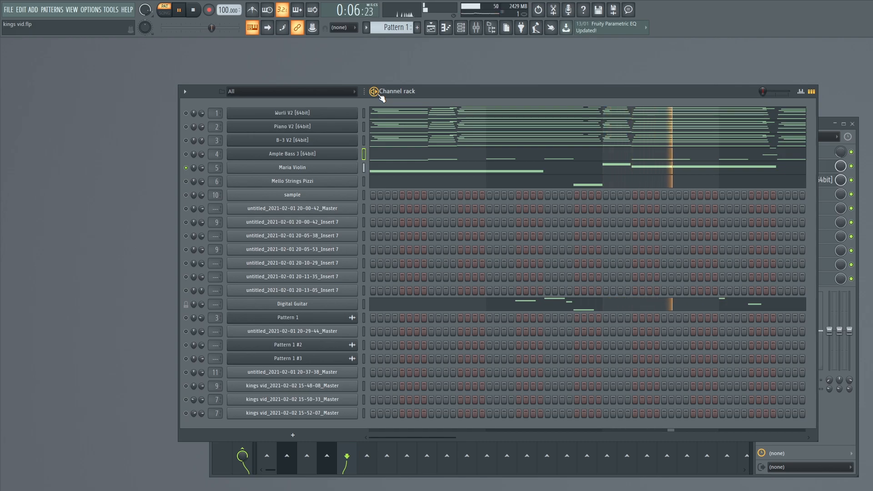
key("space")
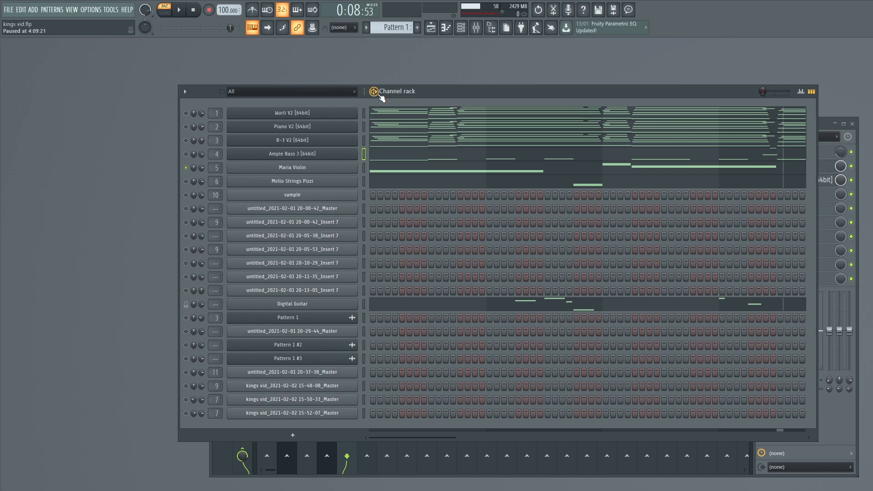
key("F9")
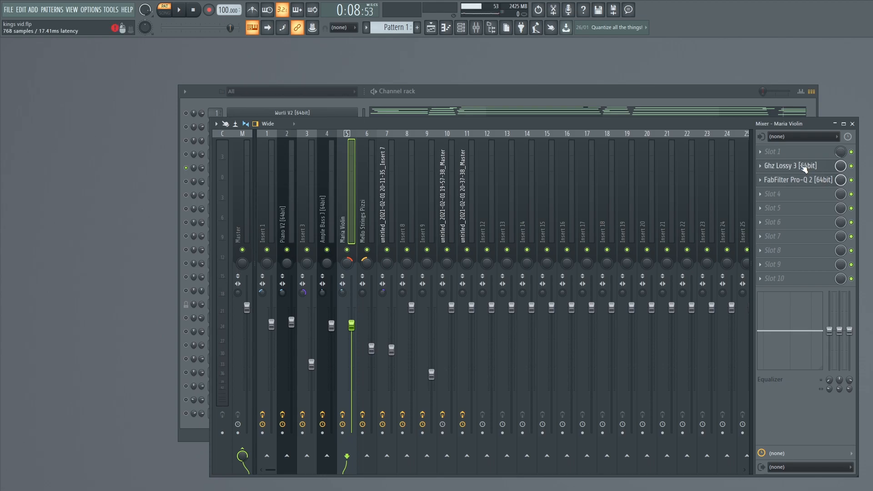
left_click(803, 167)
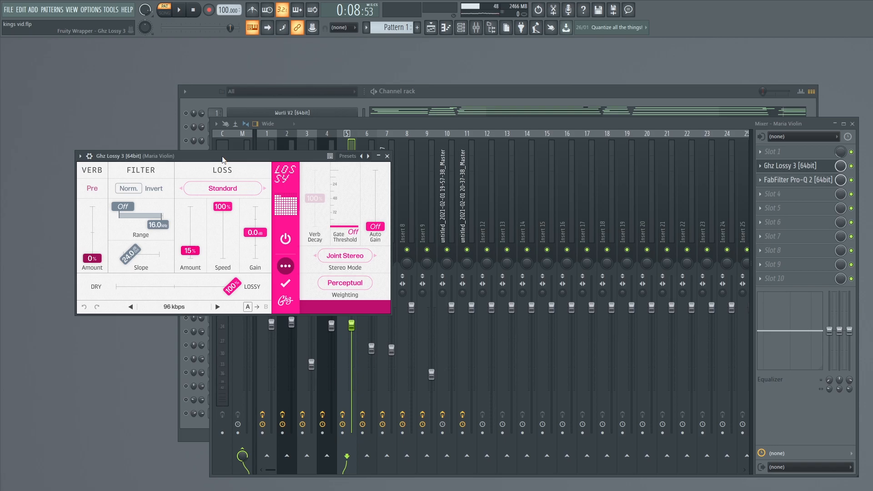
left_click(810, 181)
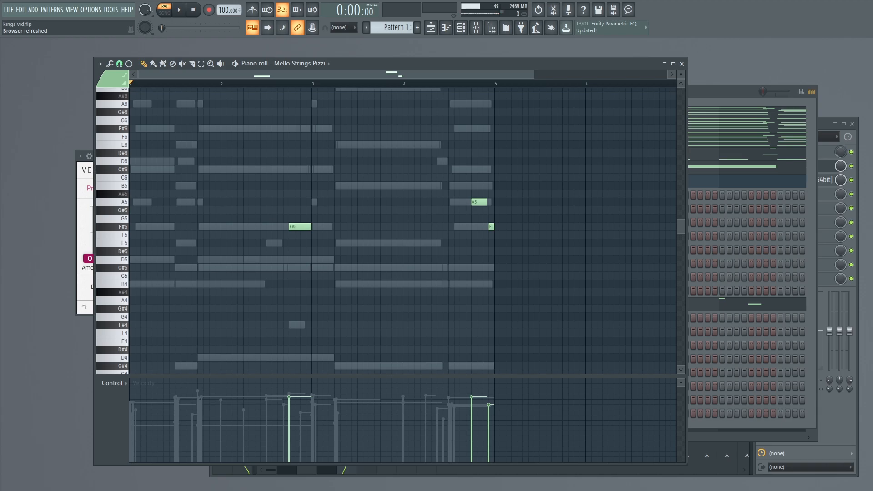
- Play the Mello Strings Pizzi notes in the piano roll from the second half of bar 2
left_click(294, 83)
key("space")
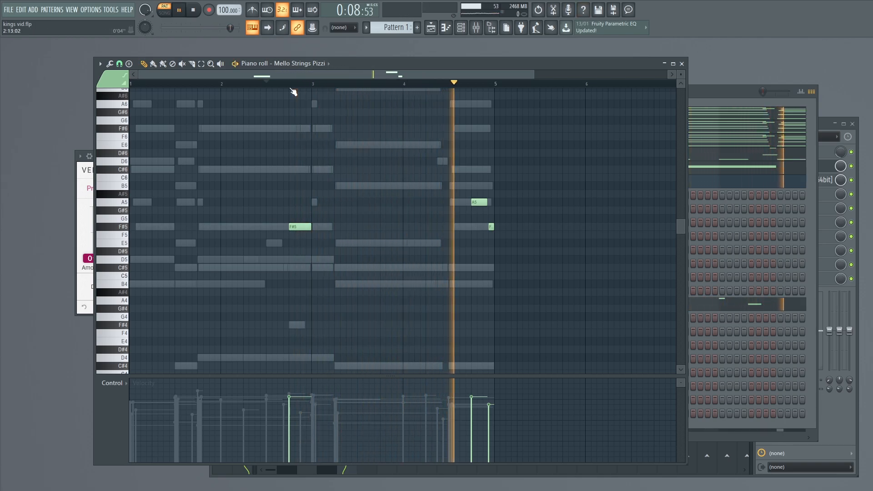
key("space")
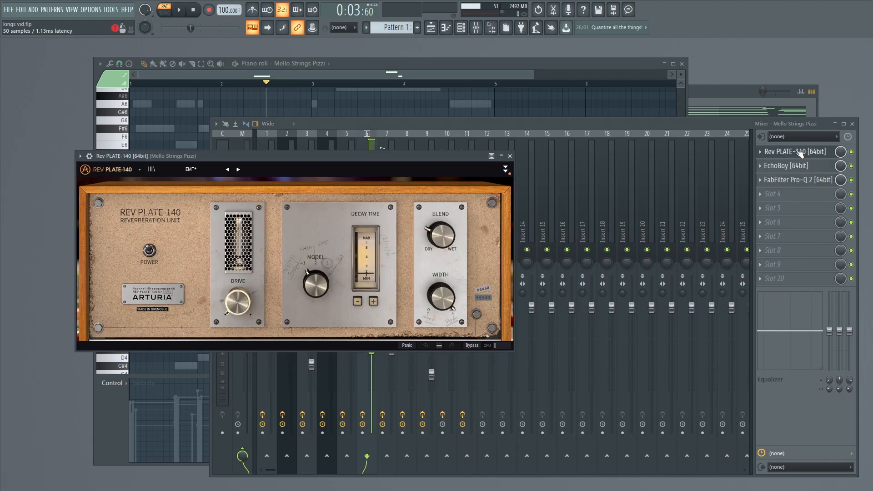
- Examine the Rev PLATE-140, EchoBoy and FabFilter Pro-Q 2 effects on the Mello Strings Pizzi mixer track
left_click(511, 156)
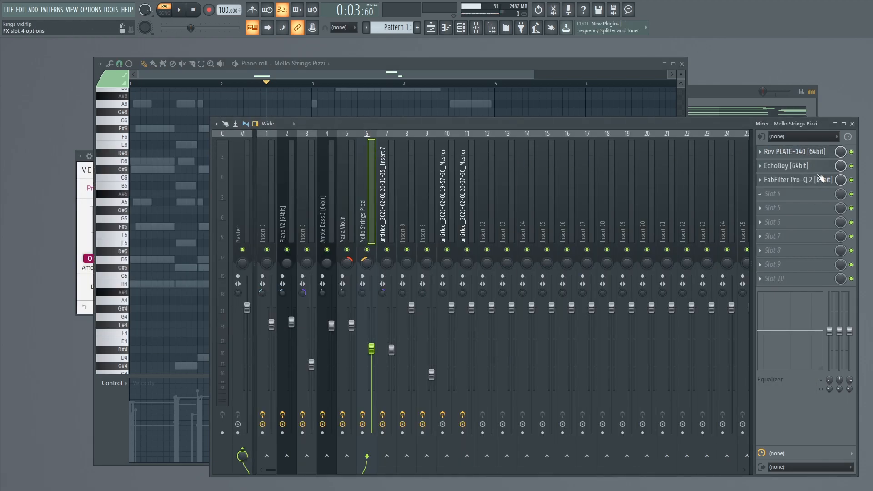
left_click(786, 166)
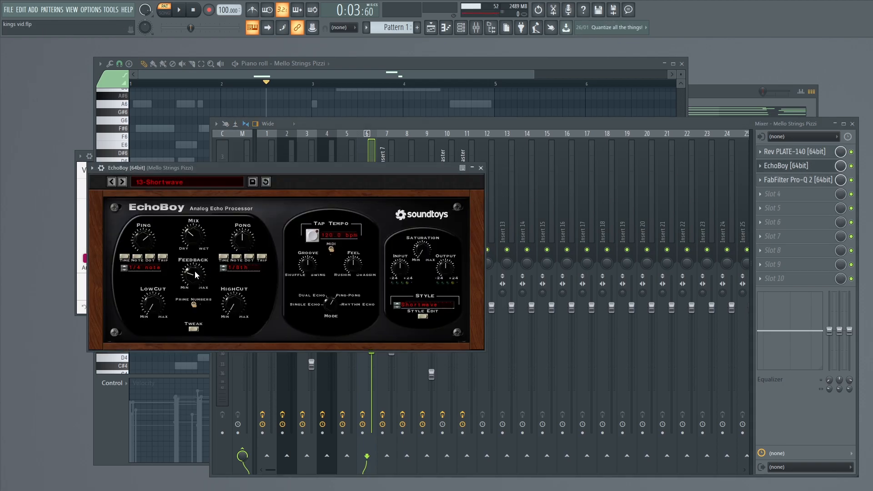
left_click(481, 168)
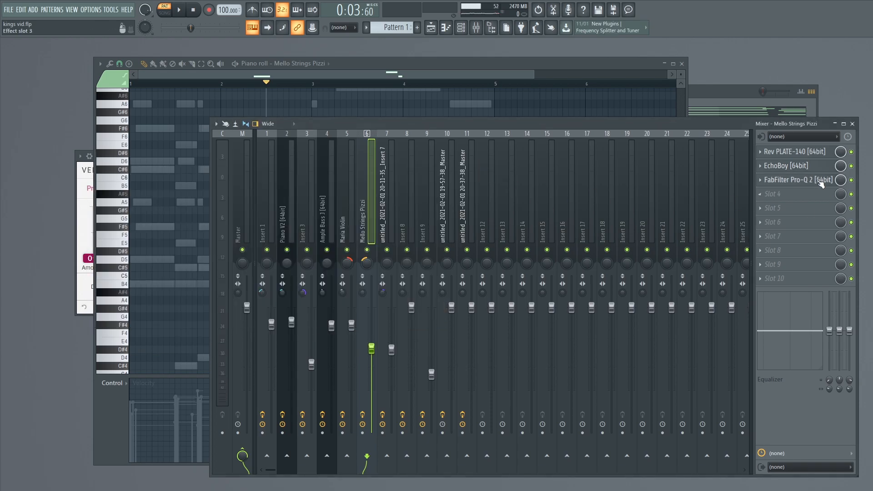
left_click(818, 181)
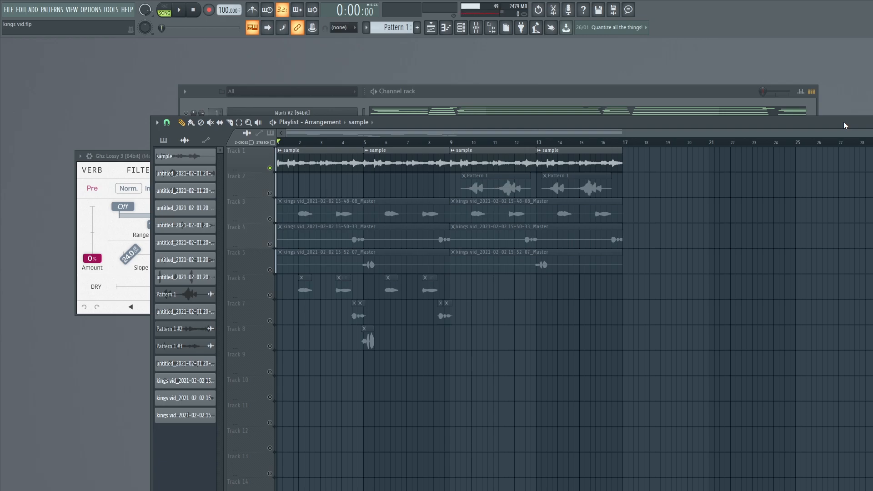
- Examine the time-stretching pitch setting of the sample clip on playlist track 1
double_click(314, 163)
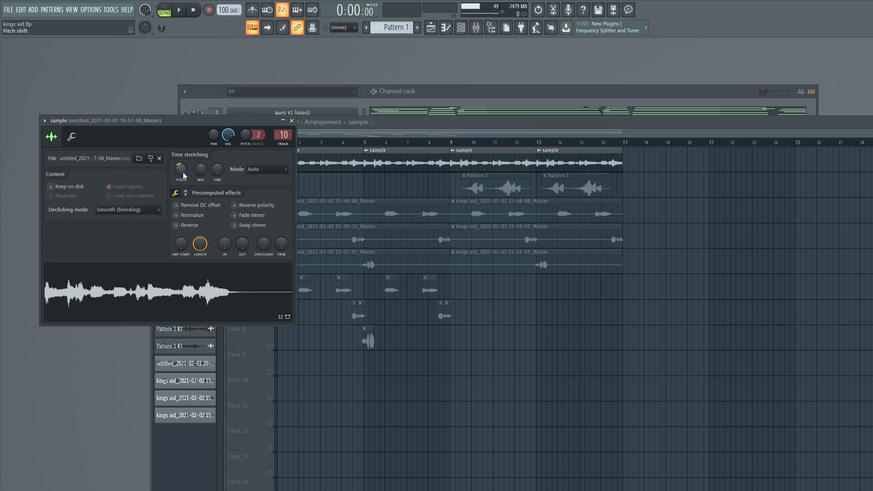
left_click_drag(181, 169, 181, 165)
left_click(292, 120)
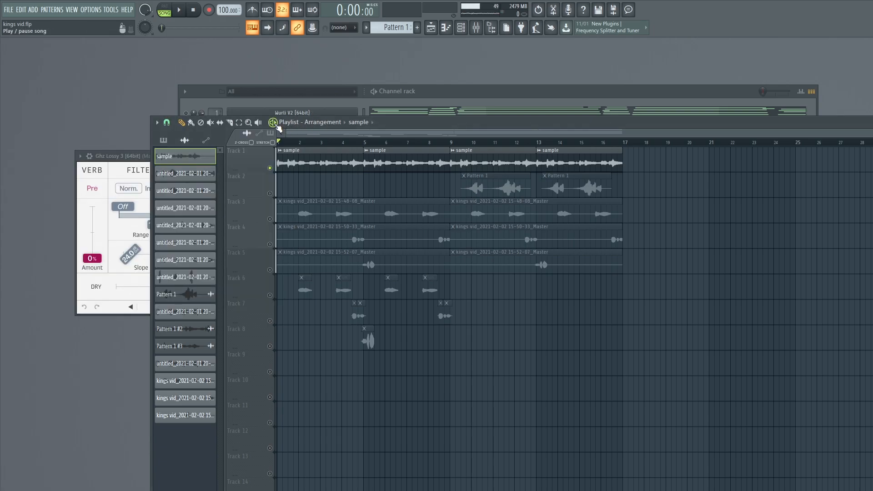
- Play the soloed sample track and review its Fruity parametric EQ 2 curve on mixer track 10
left_click(276, 125)
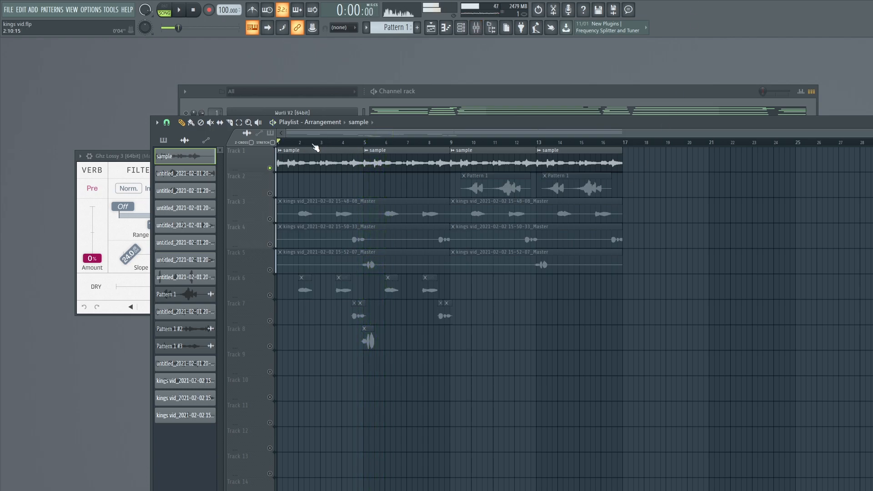
key("space")
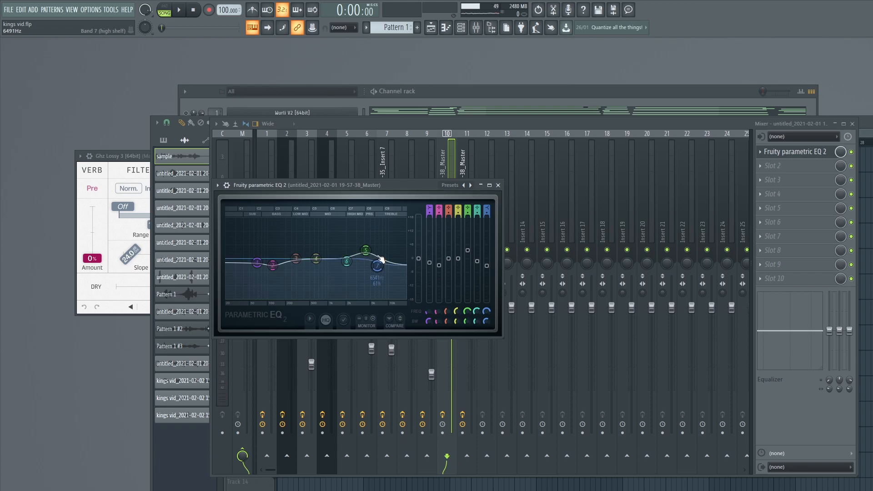
left_click(498, 186)
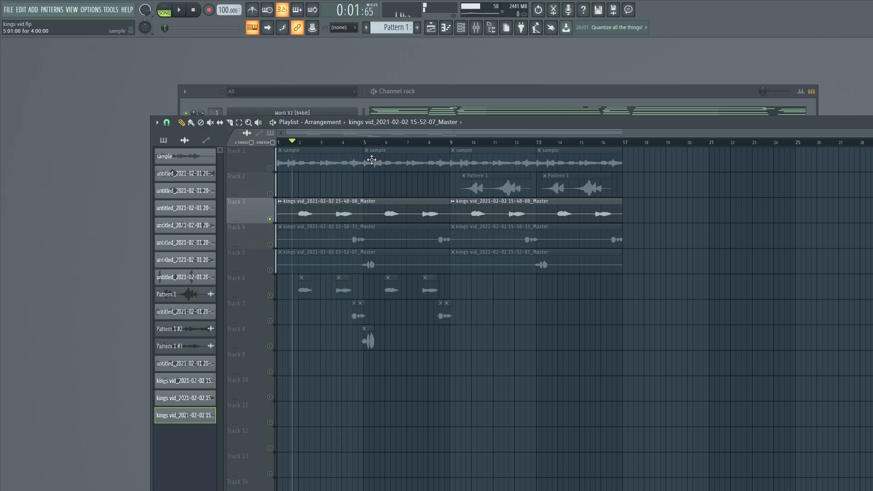
- Examine the Auto-Tune and Little AlterBoy effects on mixer Insert 9 for the vocal clips on playlist track 3
key("F9")
left_click(871, 200)
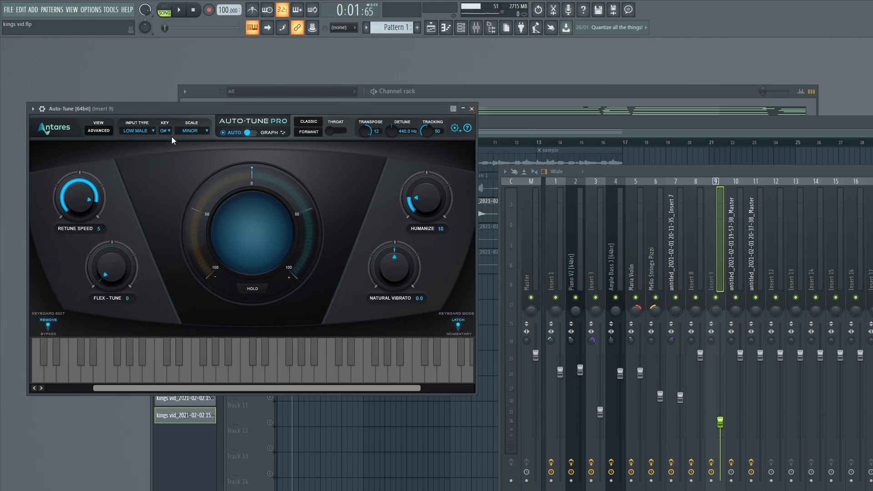
left_click(471, 109)
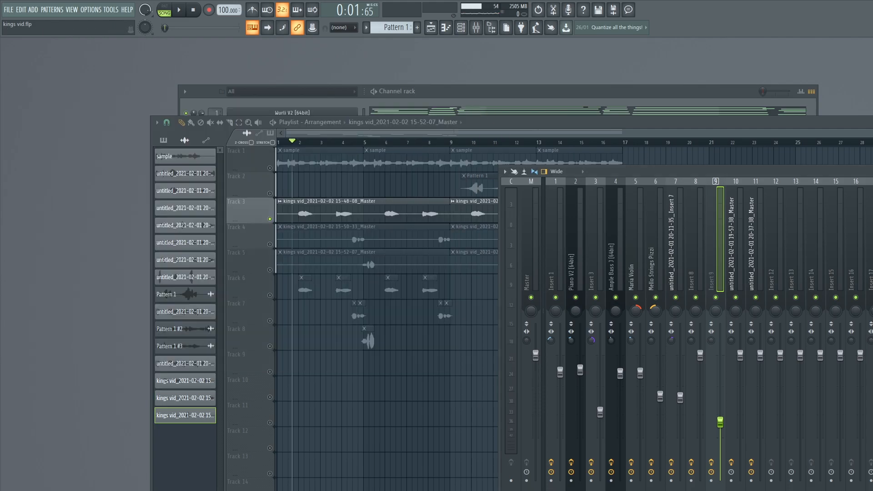
left_click(871, 218)
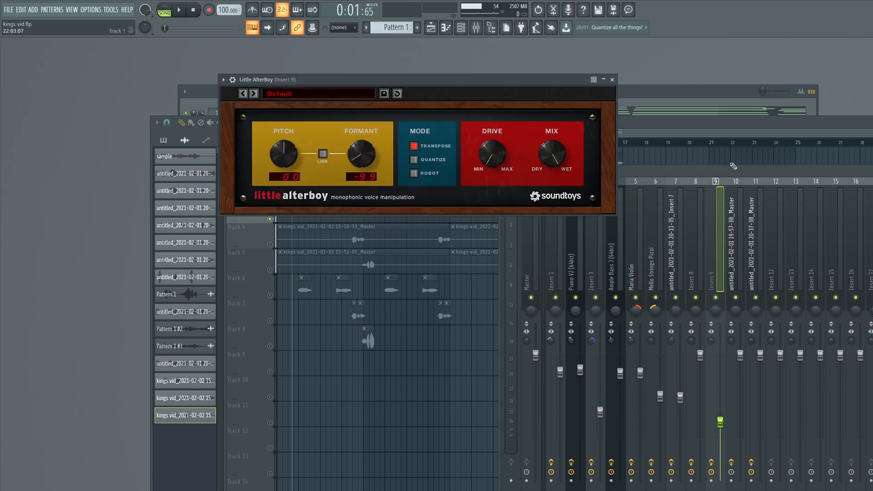
left_click(613, 80)
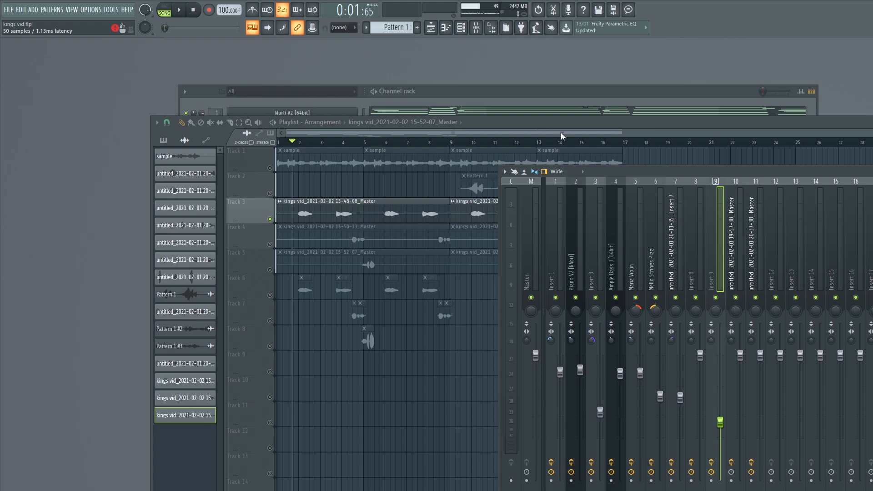
- Review the ValhallaDelay settings and the Fruity parametric EQ 2 curve on mixer Insert 9
left_click(475, 121)
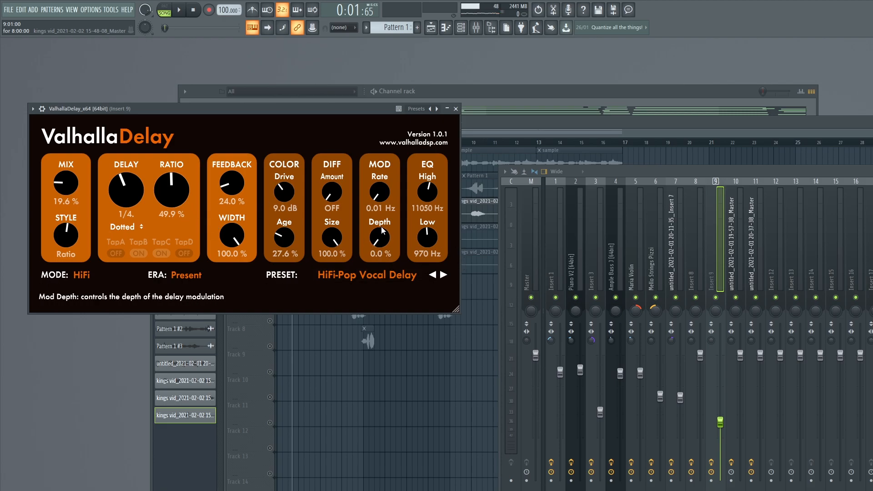
left_click(456, 109)
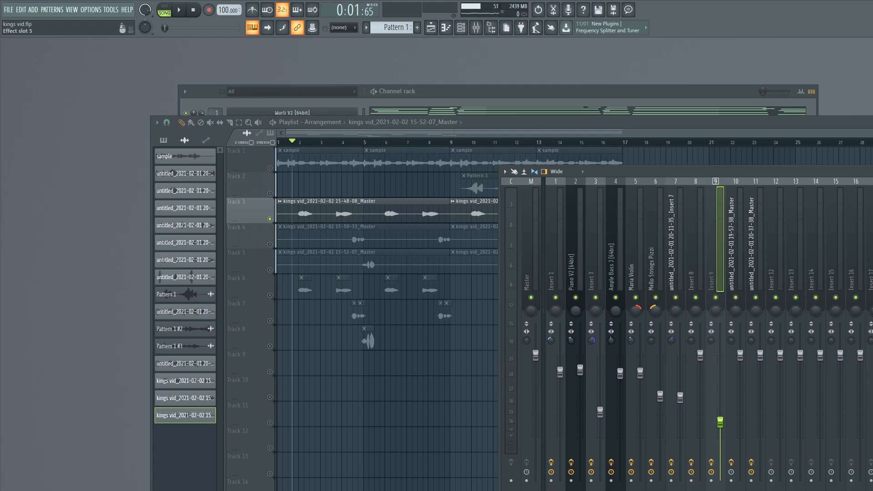
left_click(872, 255)
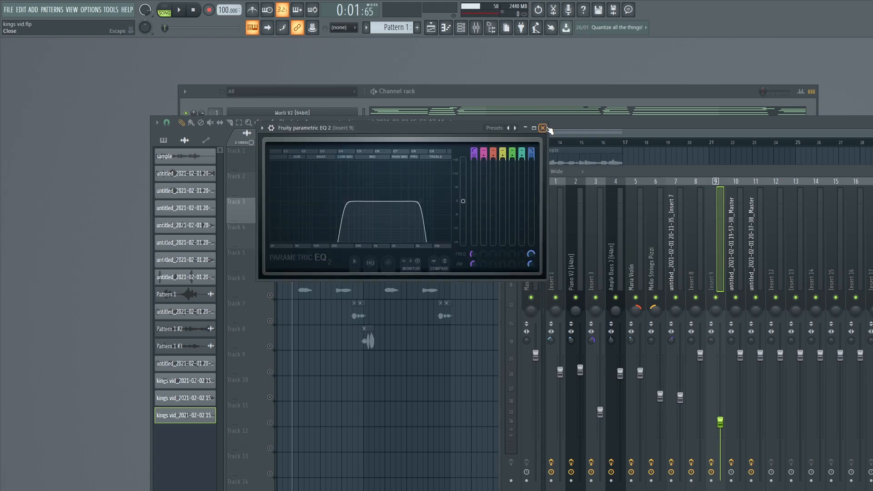
left_click(543, 128)
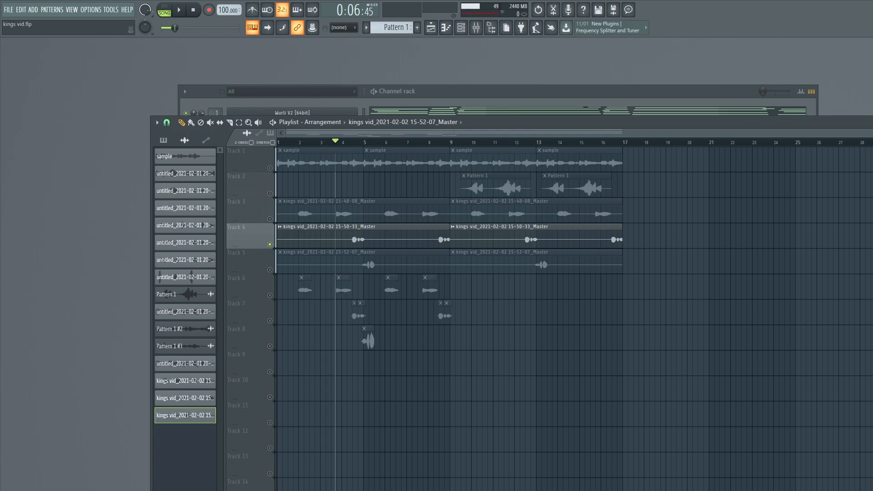
- Listen to the soloed clips on playlist track 4 and review the Comp TUBE-STA compressor on mixer track 7
key("space")
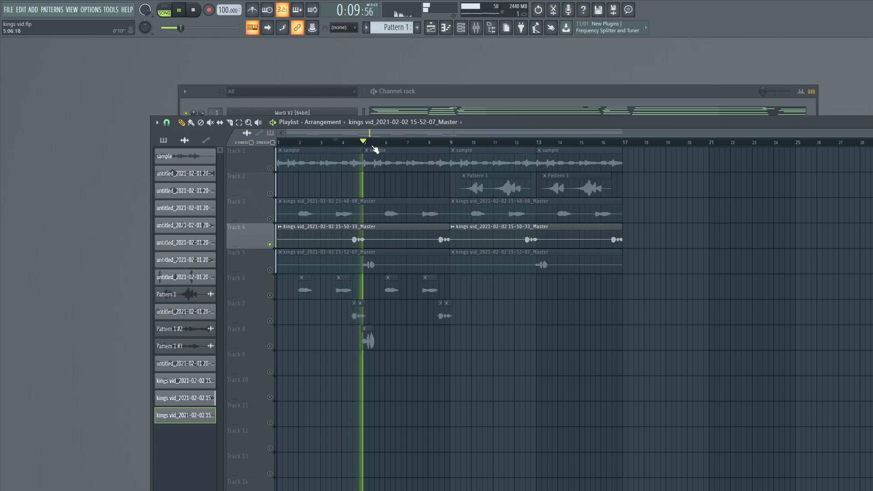
key("space")
key("F9")
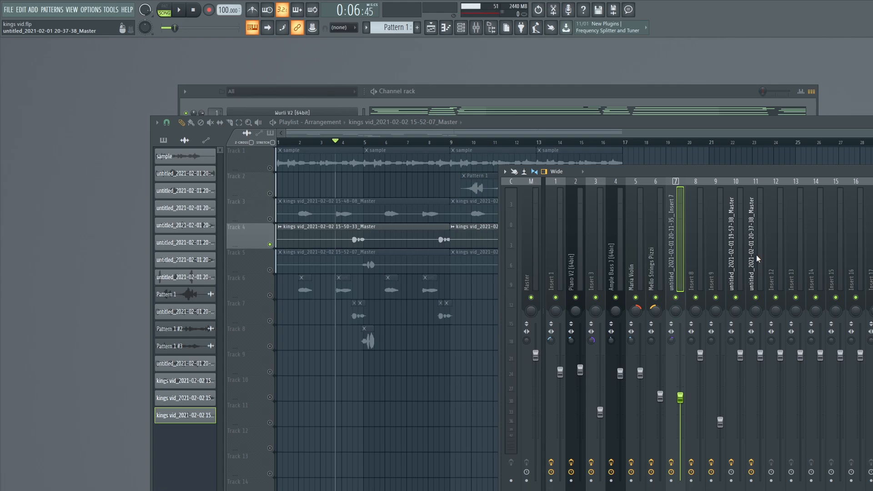
left_click(872, 218)
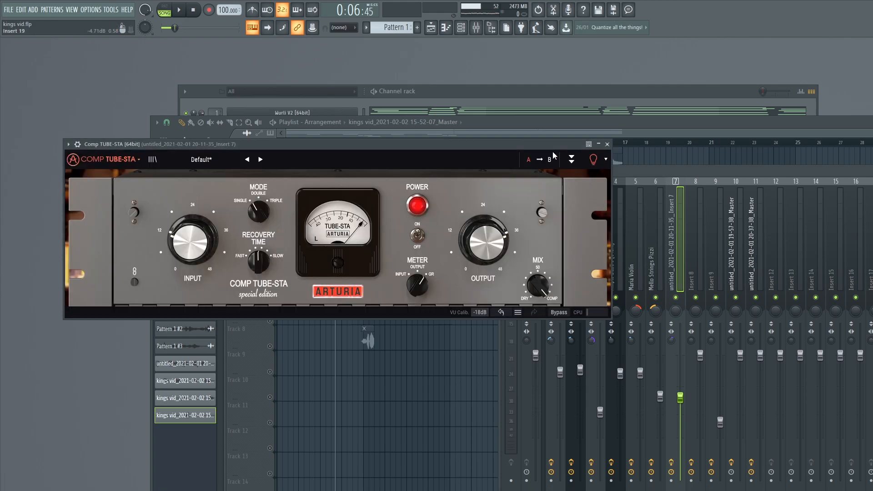
left_click(607, 144)
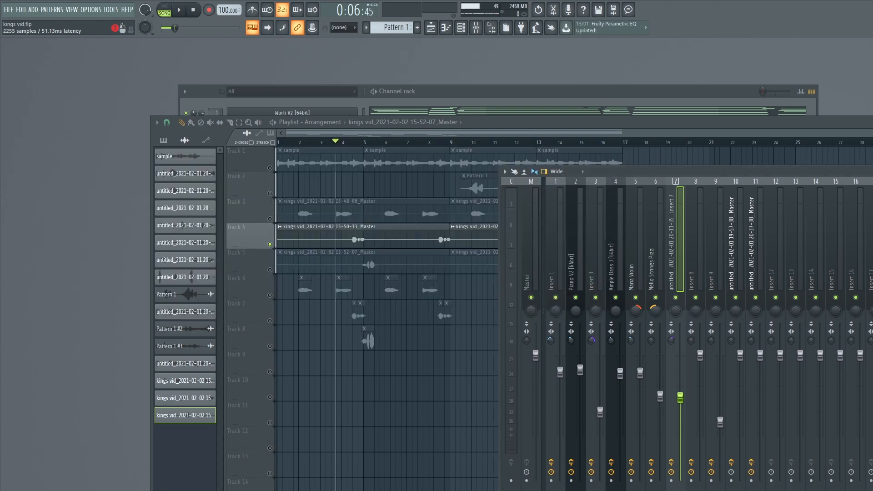
- Examine the Auto-Tune and LittleAlterBoy effects on mixer track 7
left_click(872, 236)
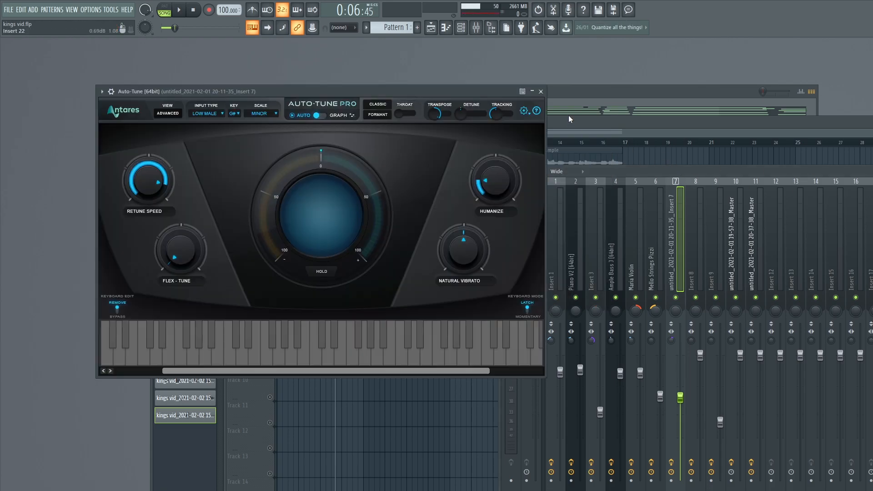
left_click(543, 92)
left_click(872, 253)
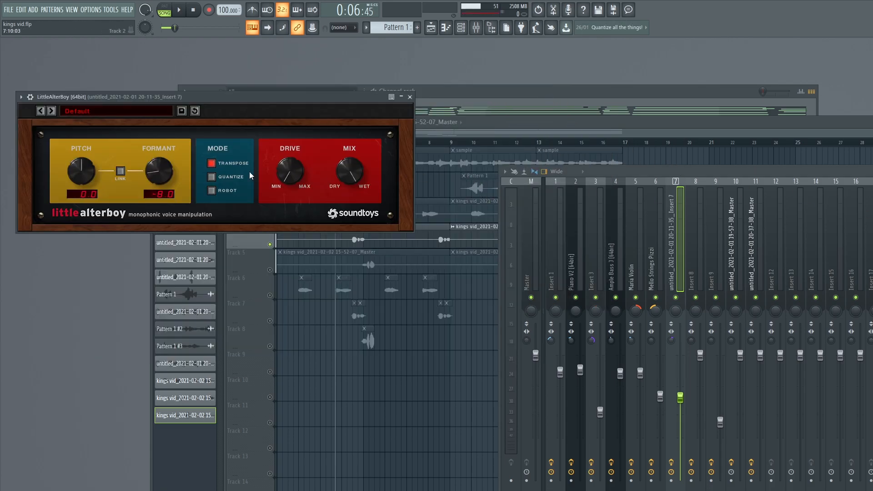
left_click(409, 97)
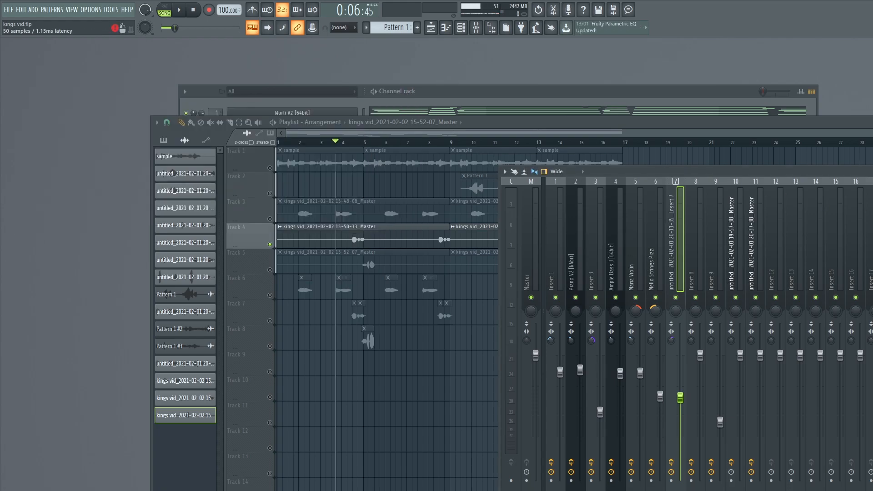
- Review the Rev PLATE-140, FabFilter Pro-Q 2 and ValhallaDelay effects on mixer track 7
left_click(872, 271)
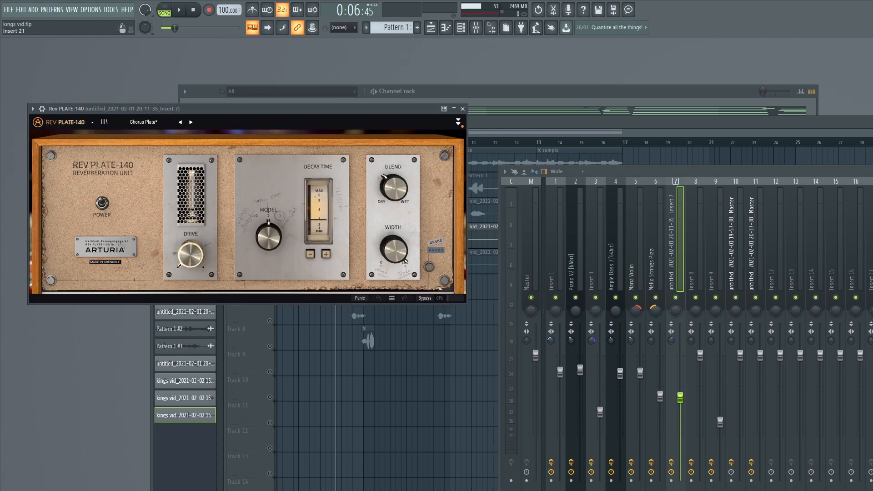
left_click(463, 108)
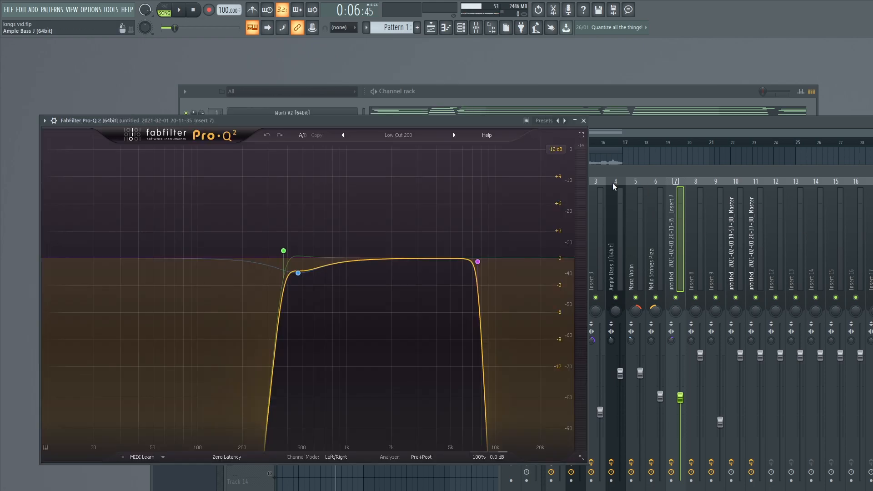
left_click(584, 121)
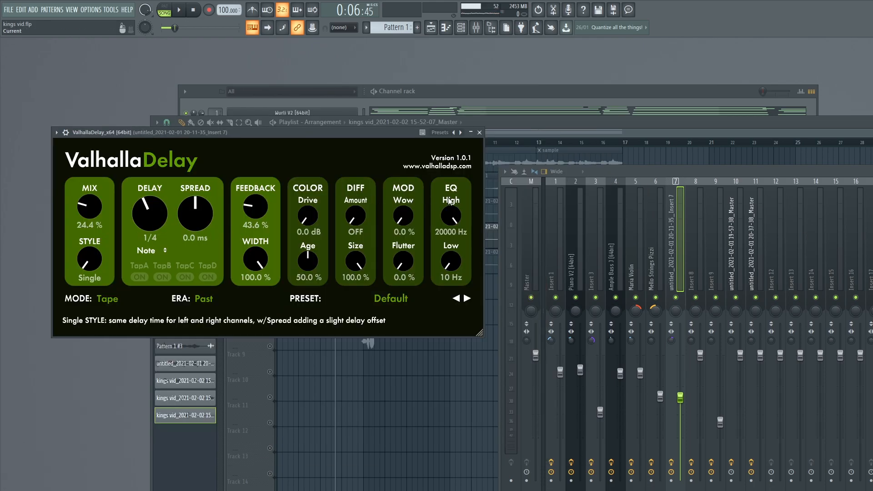
left_click(479, 133)
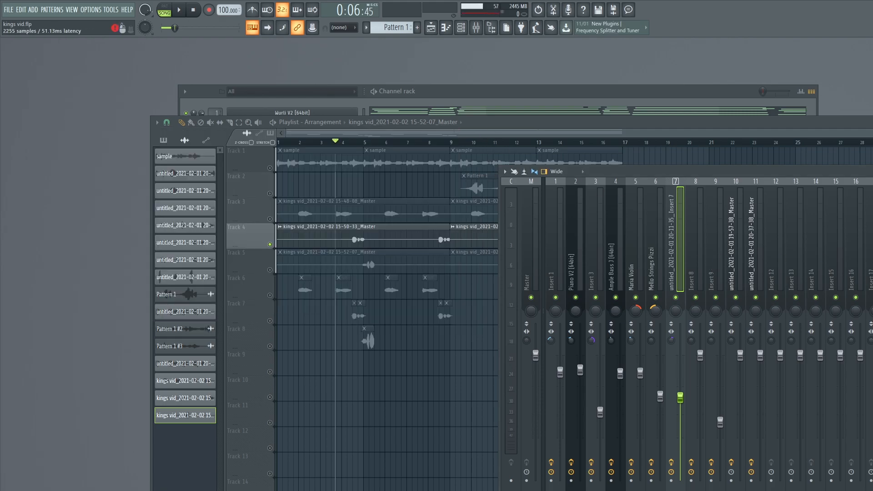
key("F9")
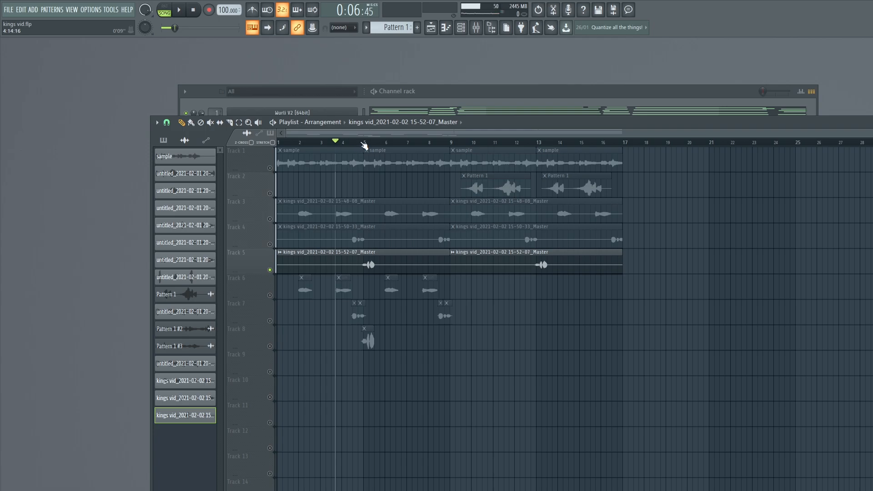
- Play the soloed clip on playlist track 5 from bar 5
left_click(364, 145)
key("space")
key("space")
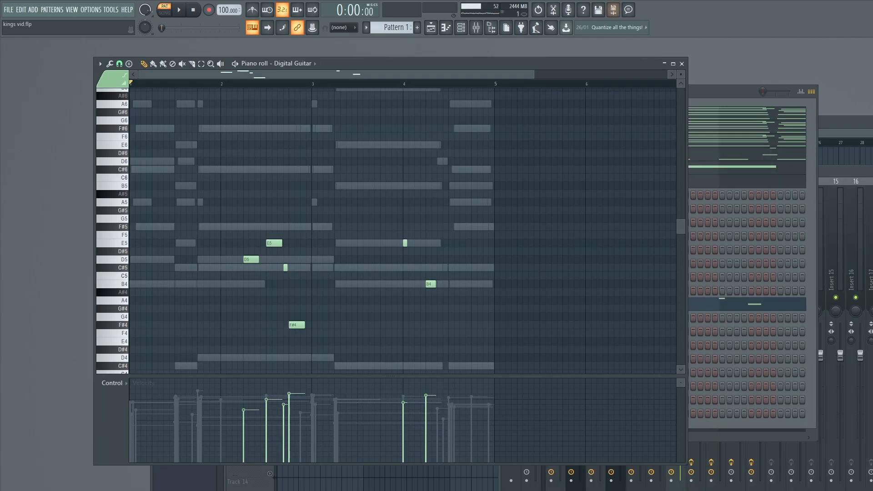
- Play the Digital Guitar notes in the piano roll from bar 2
left_click(221, 84)
key("space")
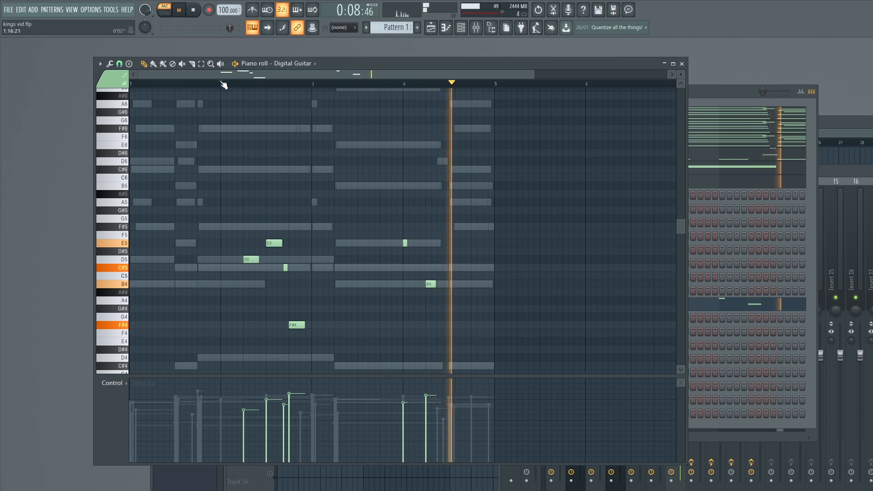
key("space")
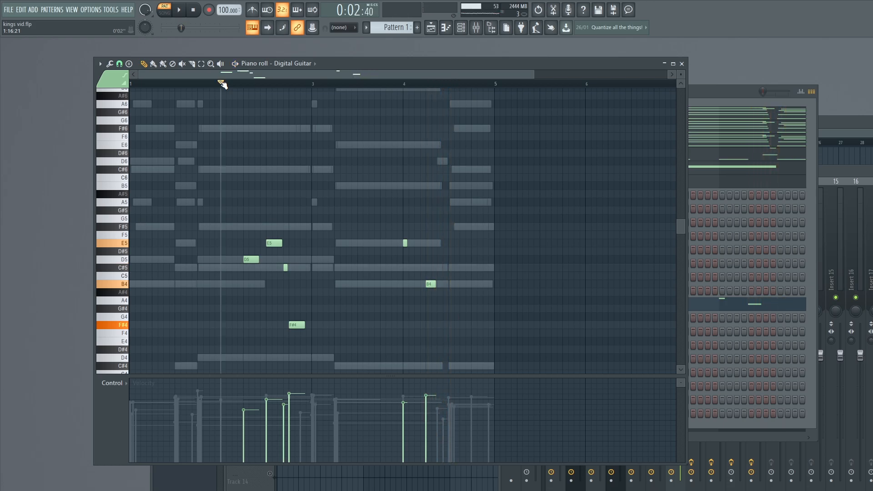
left_click(681, 64)
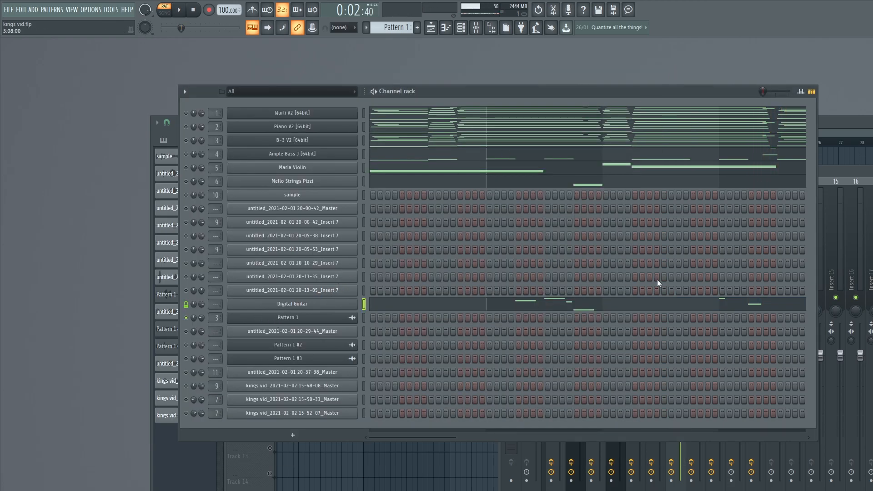
- Review the FabFilter Pro-Q 2 curve on mixer Insert 3
key("F9")
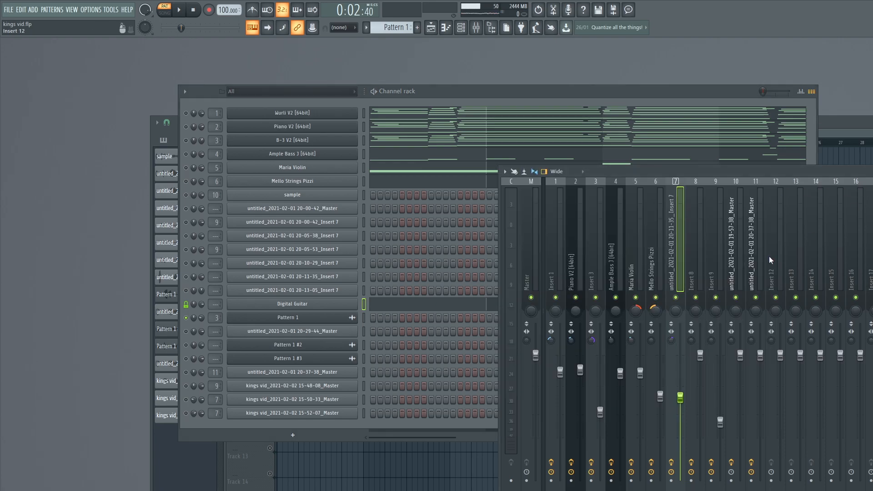
left_click(593, 269)
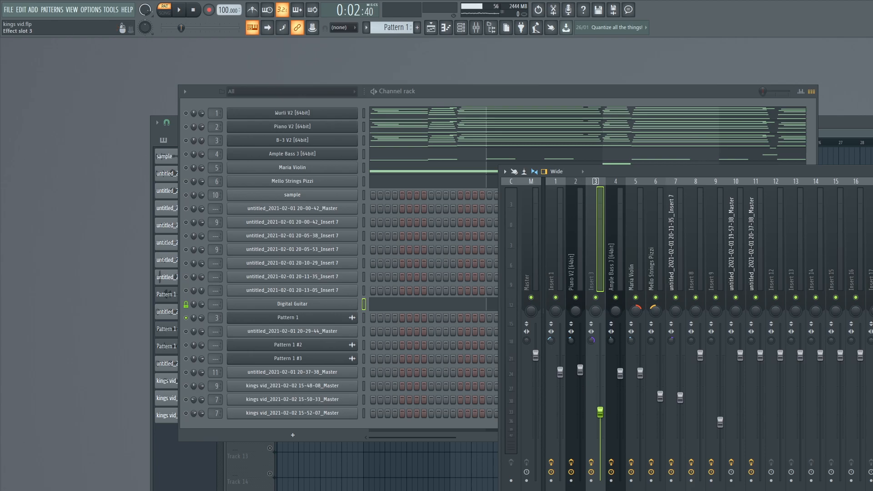
left_click(872, 205)
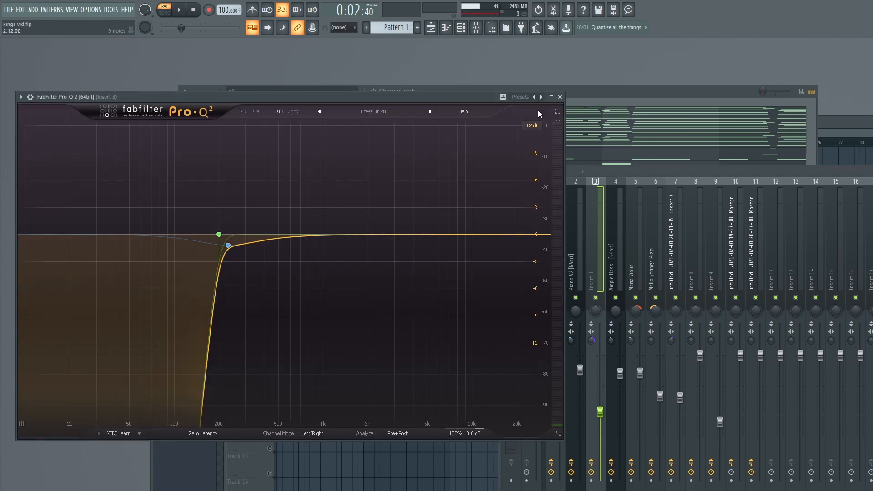
left_click(560, 97)
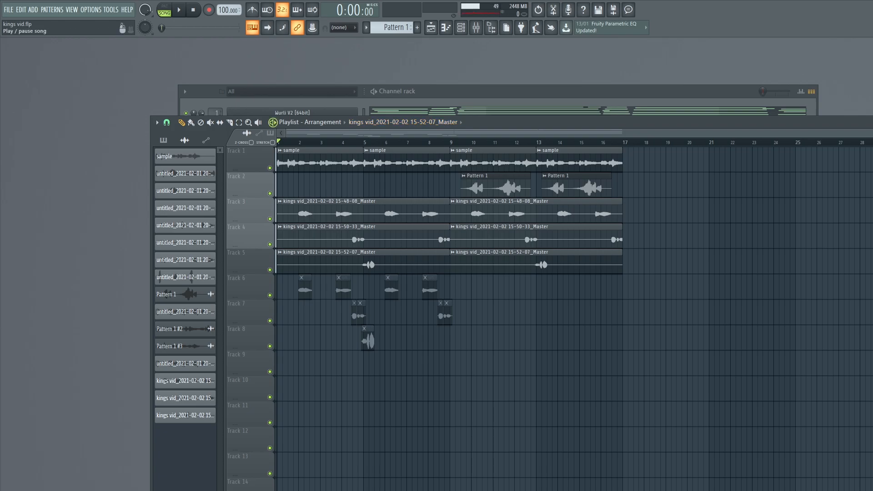
- Play the full playlist arrangement from the start with every track unmuted
left_click(275, 123)
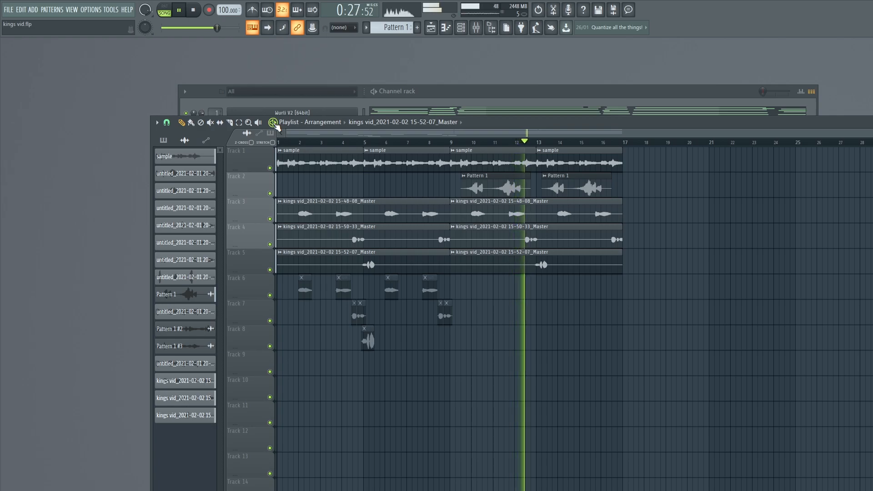
key("space")
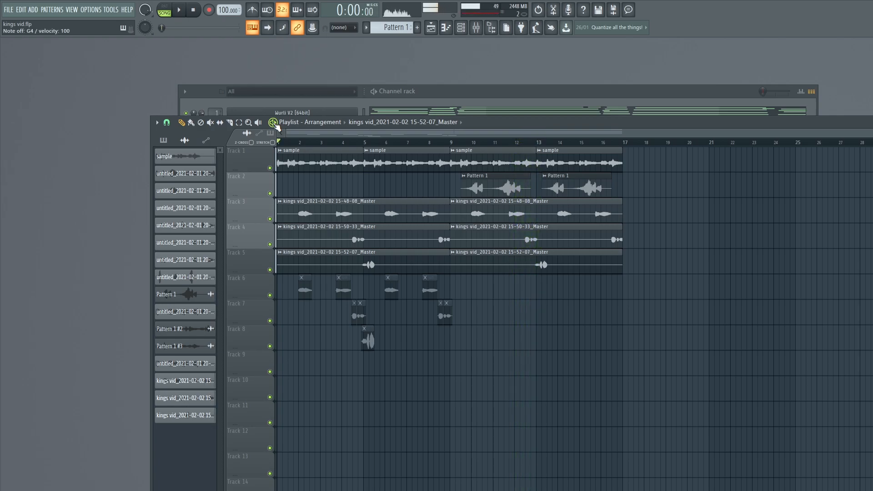